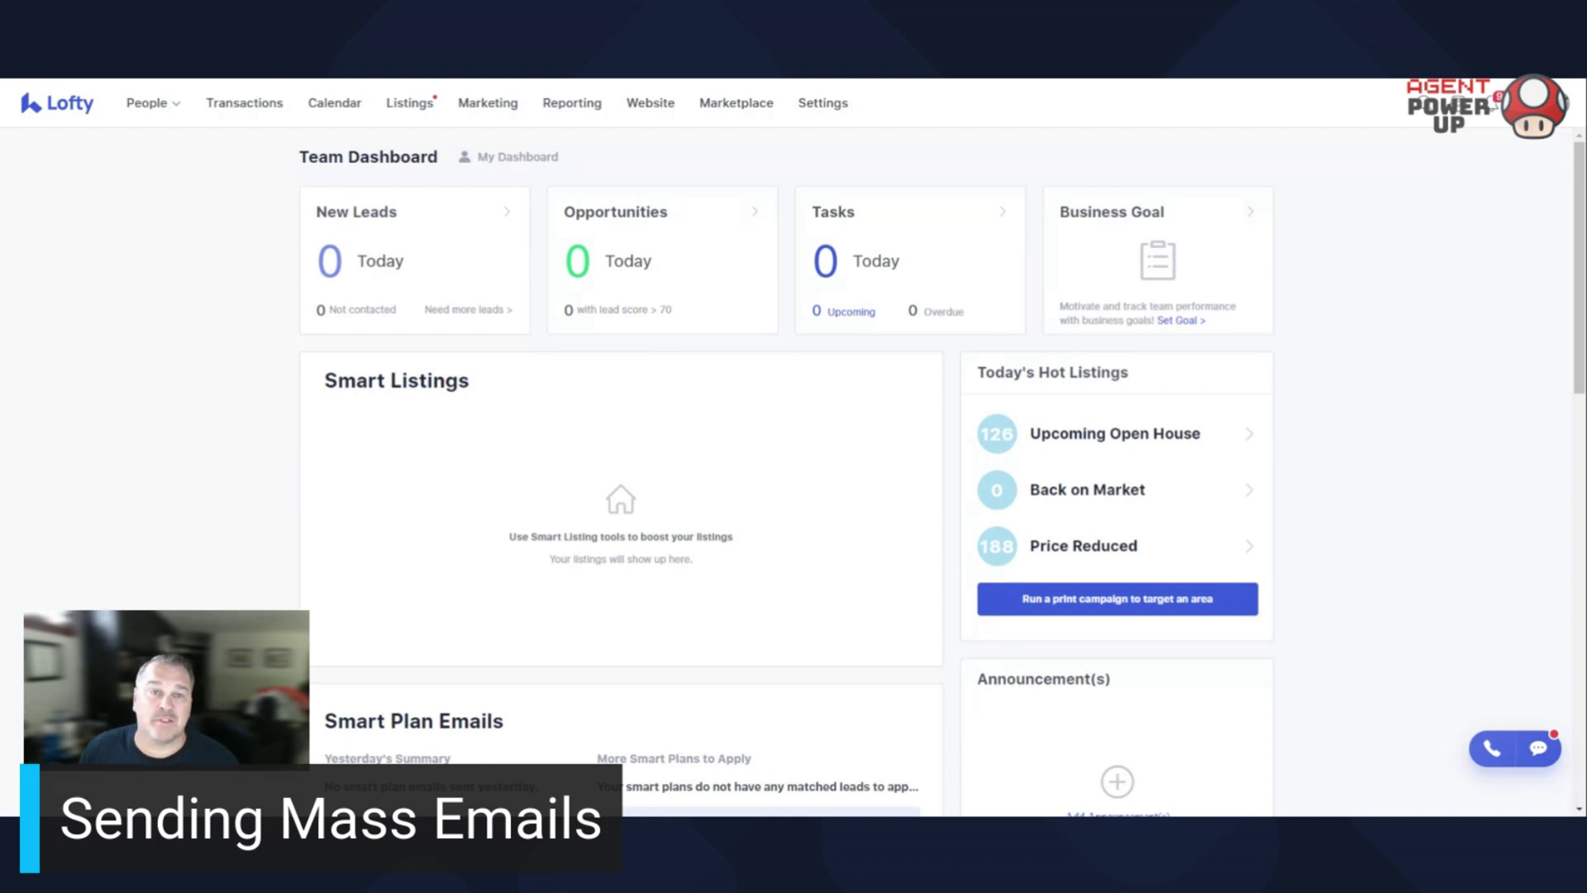
In People, tick the DEMO2 ACCOUNT and DEMO ACCOUNT leads individually
left_click(151, 104)
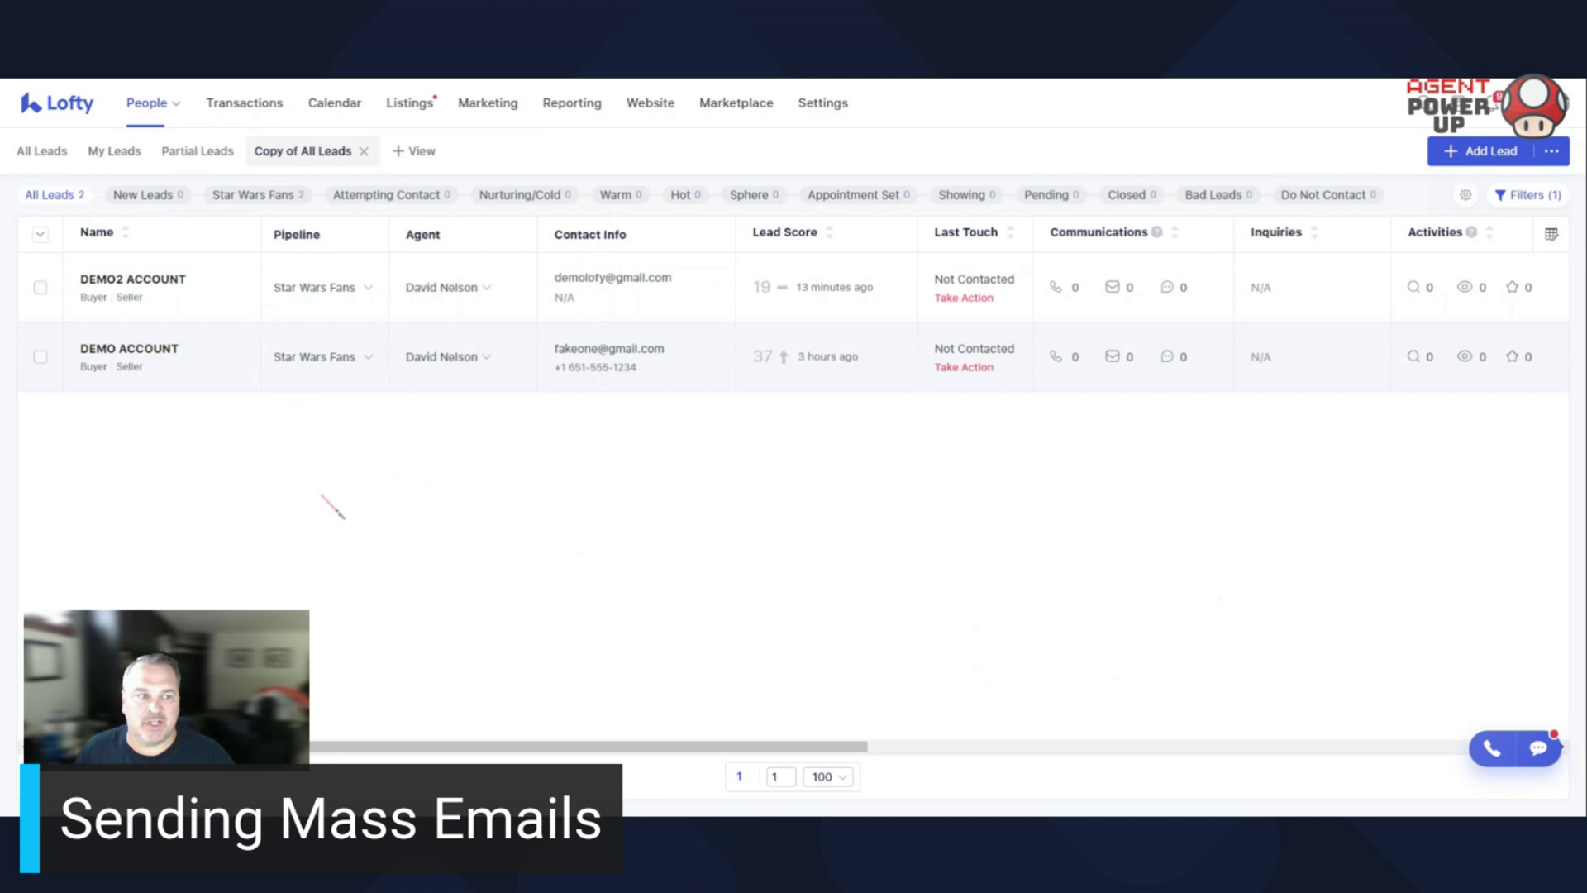
left_click(39, 288)
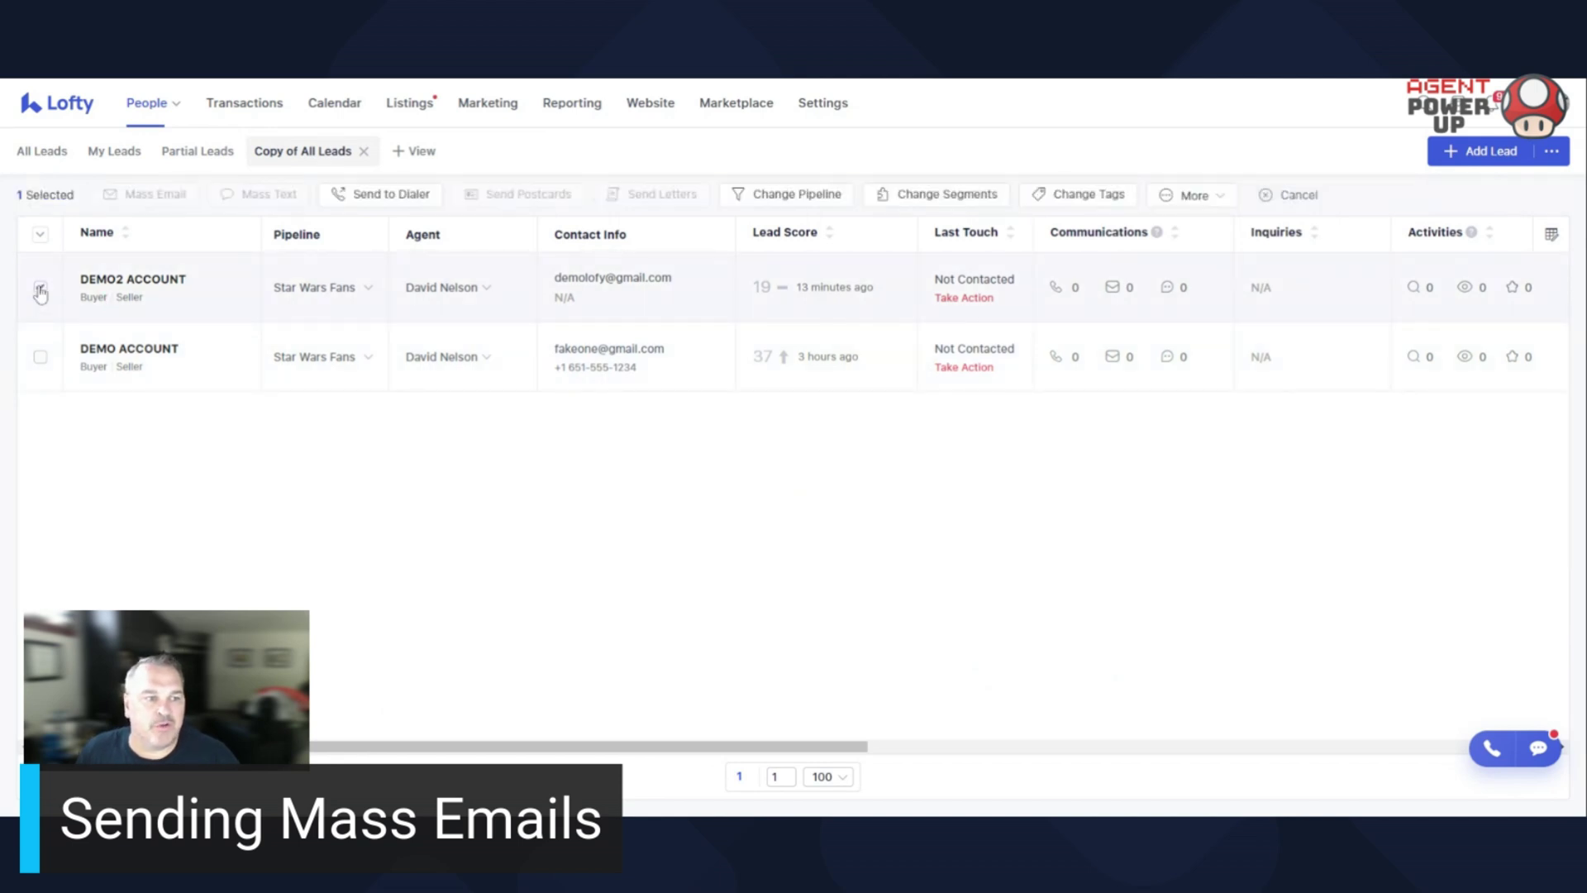
left_click(38, 358)
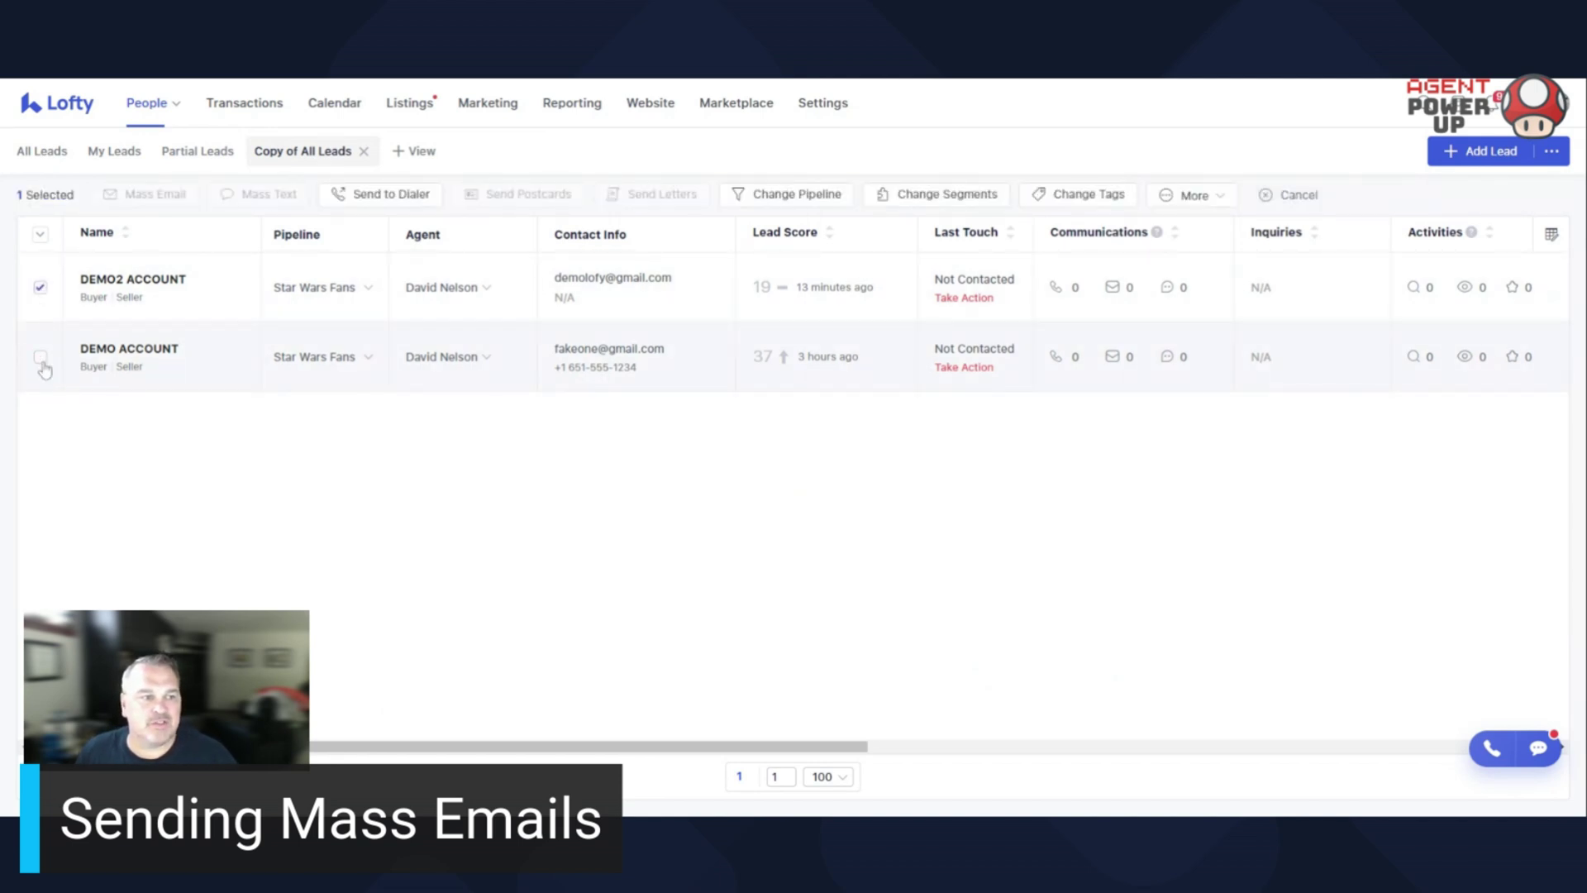
Clear the individual ticks, then check both leads with Select All 2 Leads
left_click(41, 289)
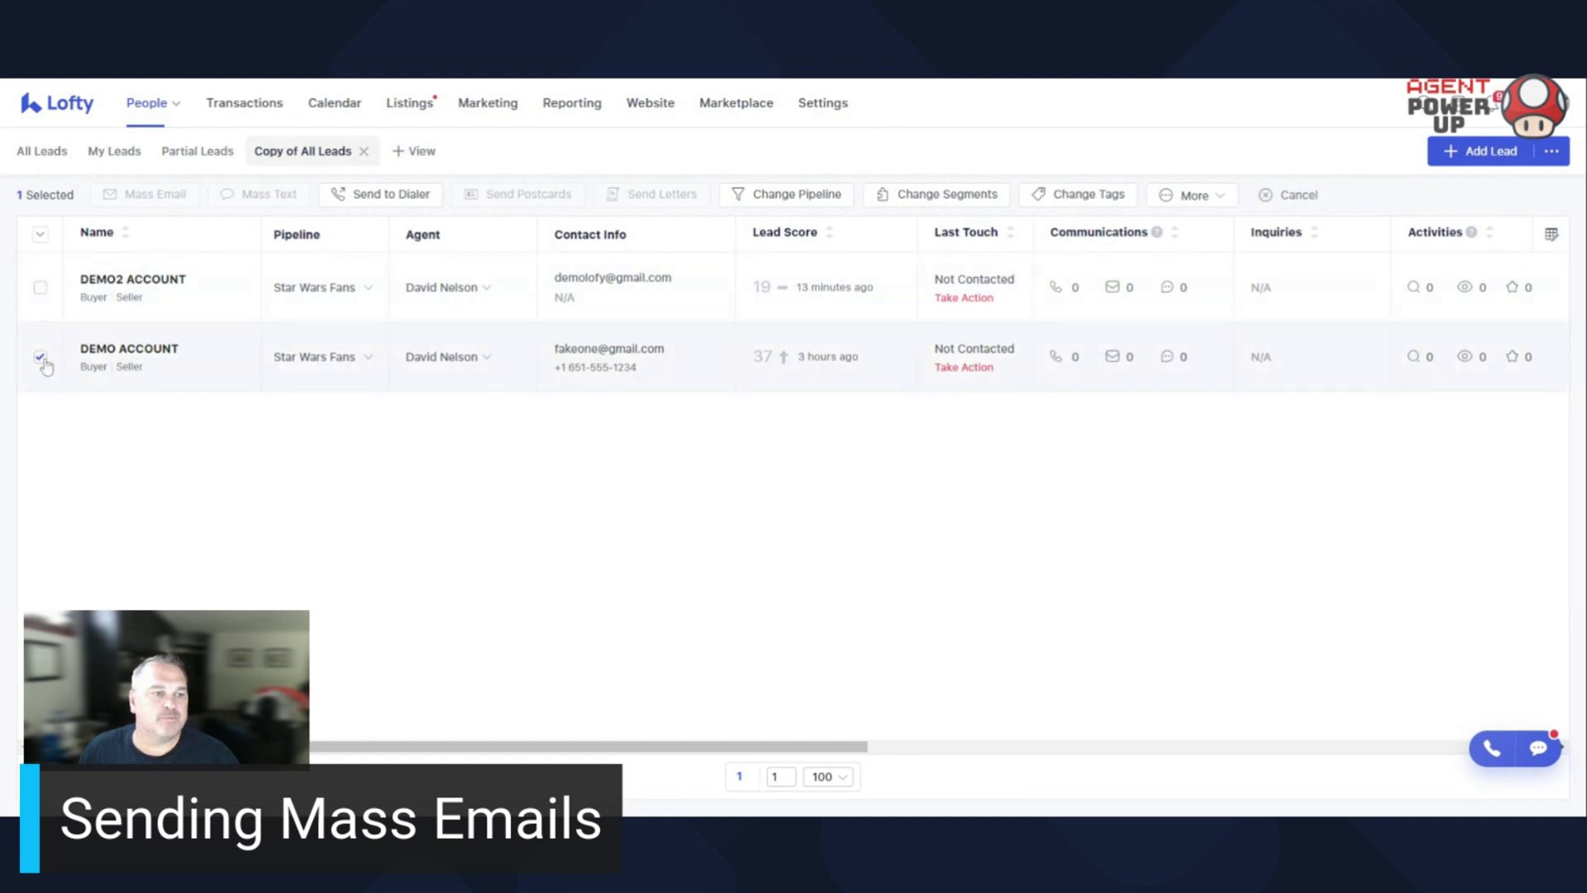
left_click(40, 358)
left_click(41, 234)
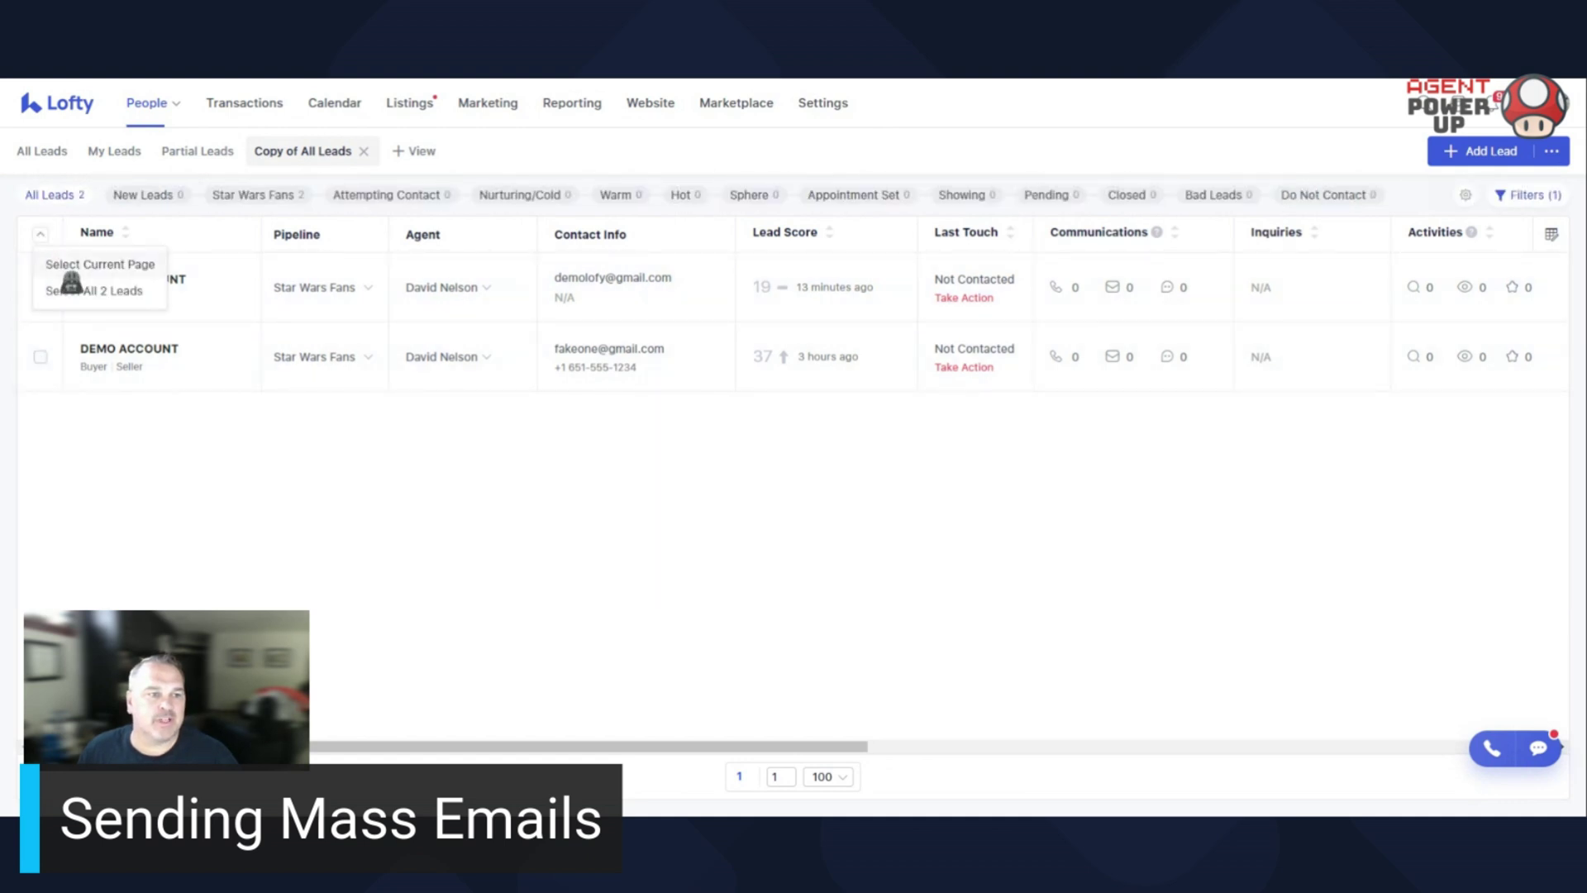
left_click(94, 290)
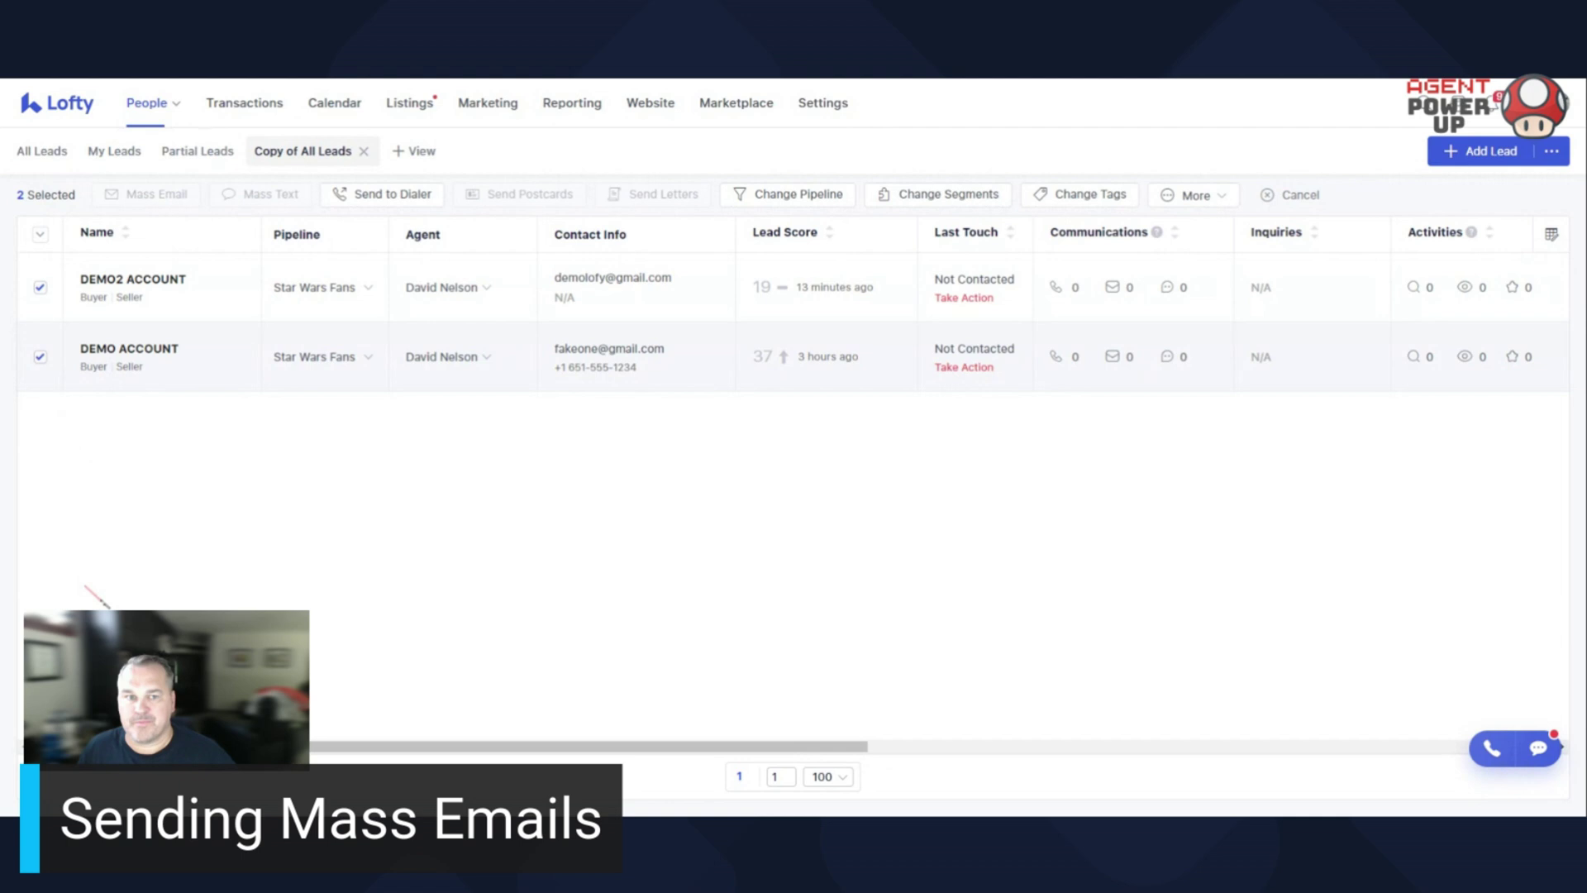